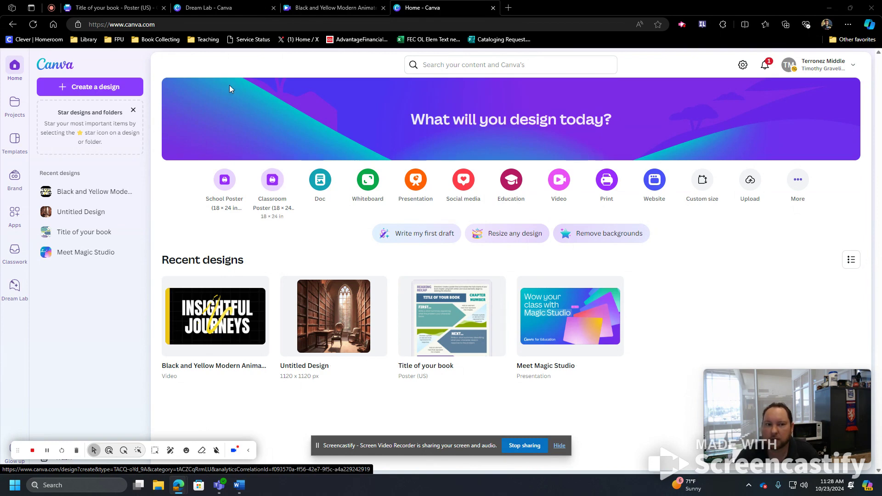
Open the "Title of your book" poster and view the template results and prompt used for the student reading log
click(121, 15)
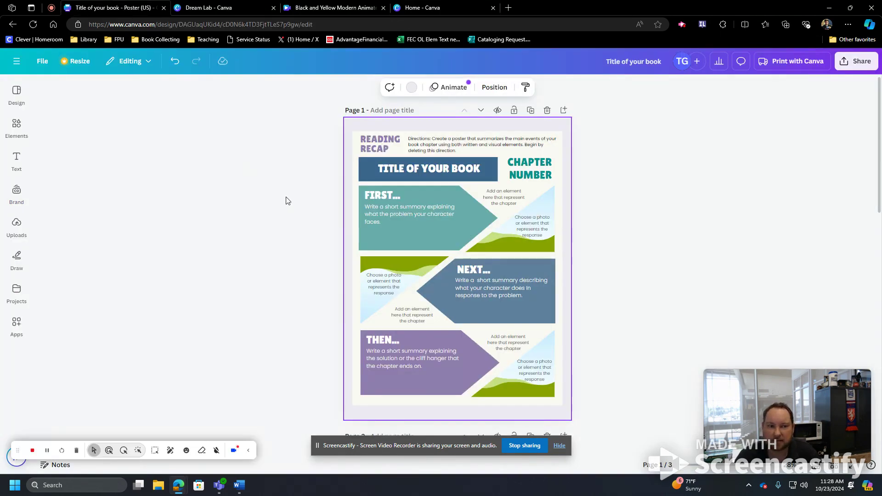
click(20, 102)
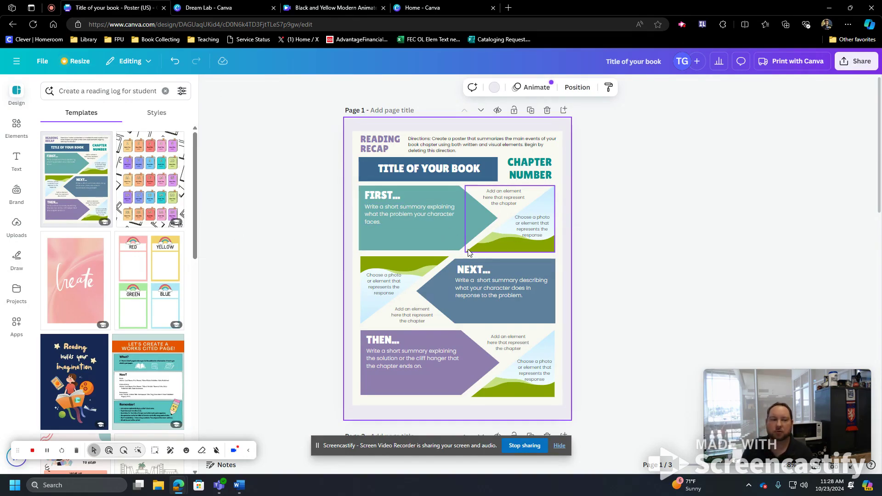
click(66, 91)
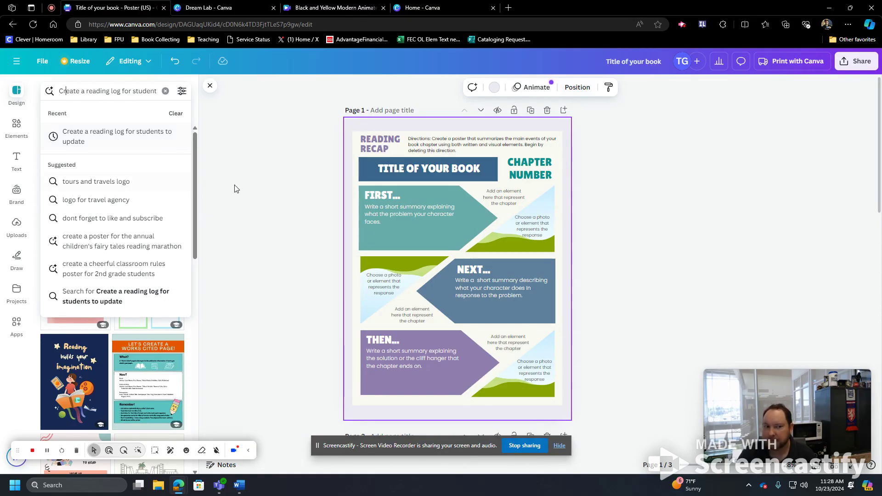
click(251, 167)
mouse_move(86, 178)
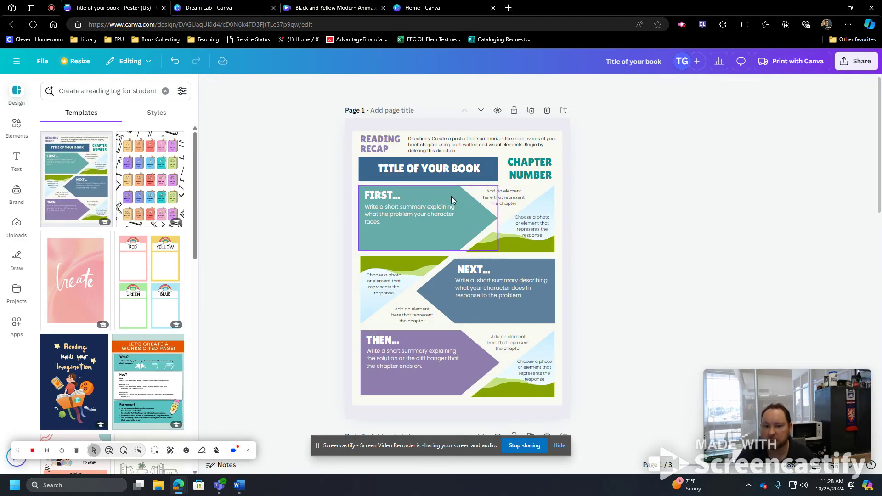
Look through the poster's blank reading recap, the Pride and Prejudice sample and the resources page
scroll(451, 210, down, 3)
scroll(450, 210, down, 5)
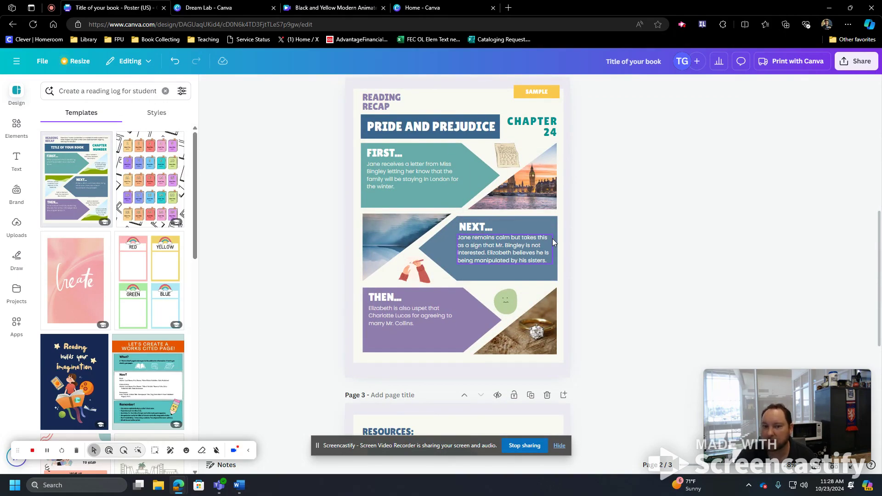
scroll(553, 242, down, 5)
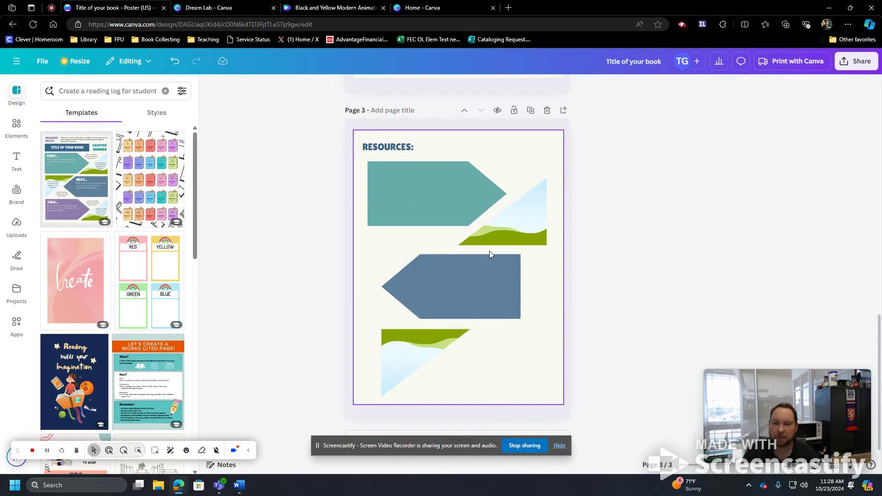
scroll(489, 251, up, 6)
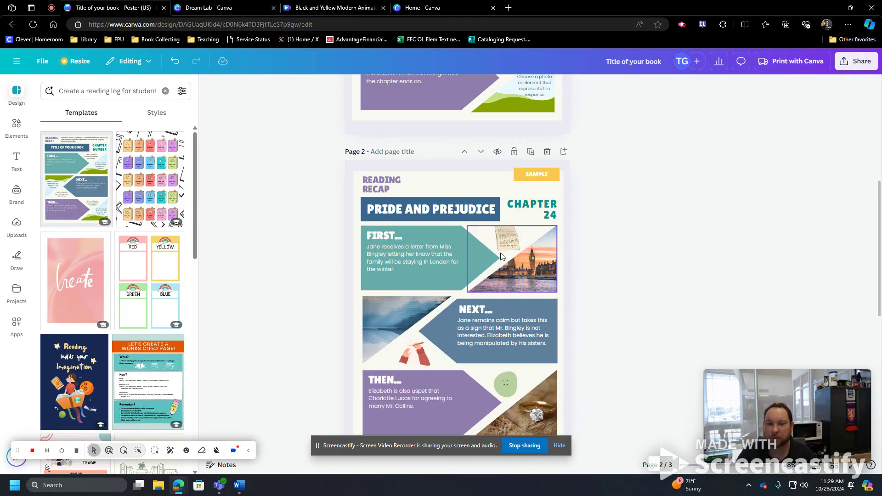
scroll(500, 256, up, 3)
scroll(501, 257, up, 3)
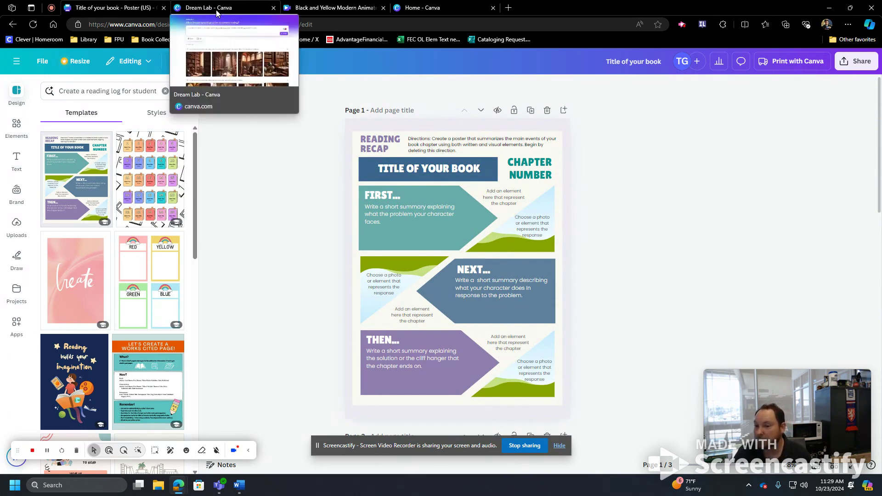
Switch to Dream Lab and examine the cozy library prompt and its images, previewing the fireplace image
click(216, 9)
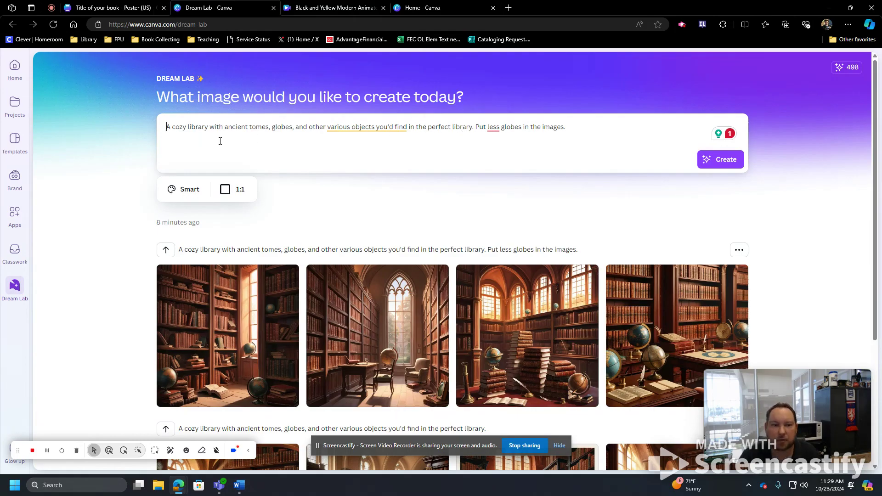
drag(171, 131, 473, 132)
scroll(382, 198, down, 4)
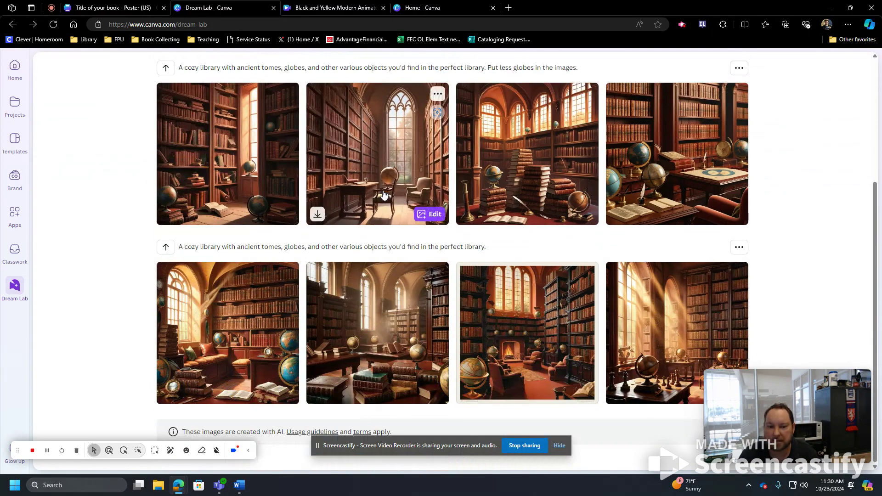
click(533, 314)
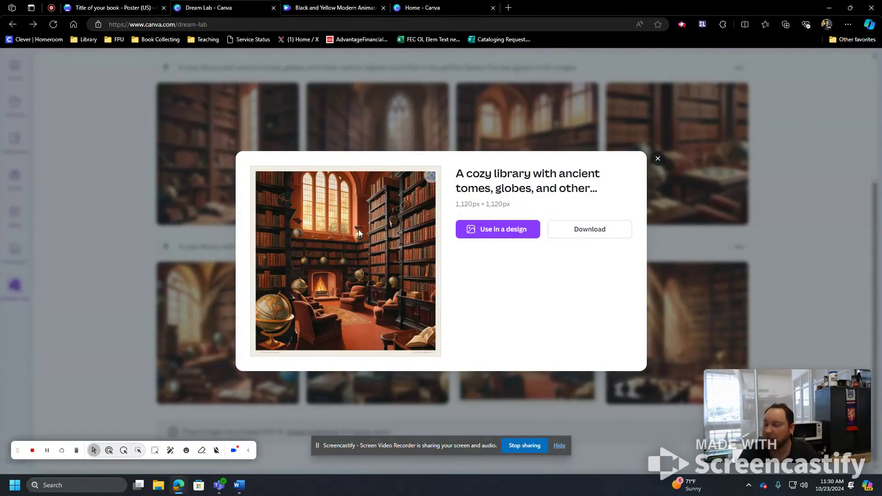
click(658, 159)
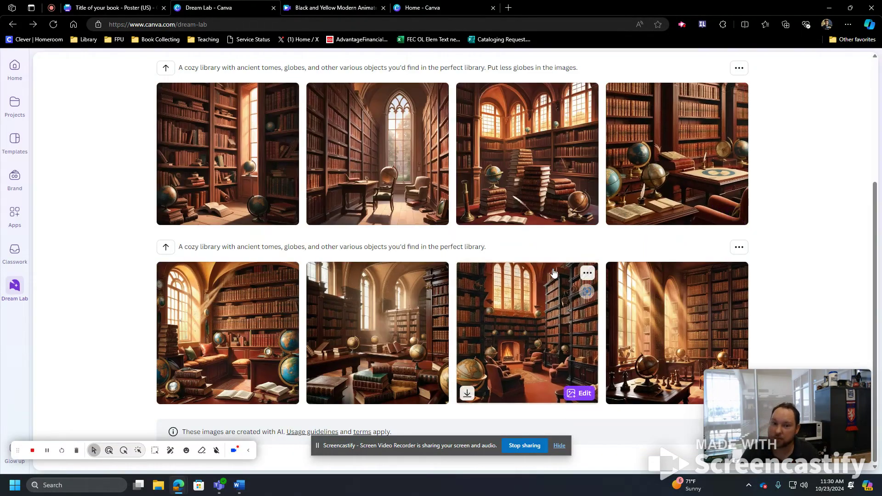
Use the library image with the tall arched window, generated from the "Put less globes in the images." prompt, in a new design
scroll(553, 273, up, 4)
drag(475, 127, 575, 134)
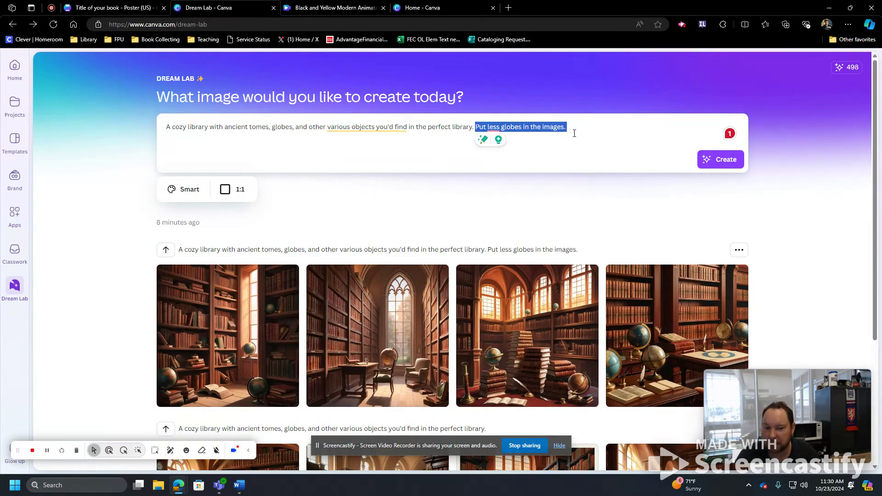
click(404, 311)
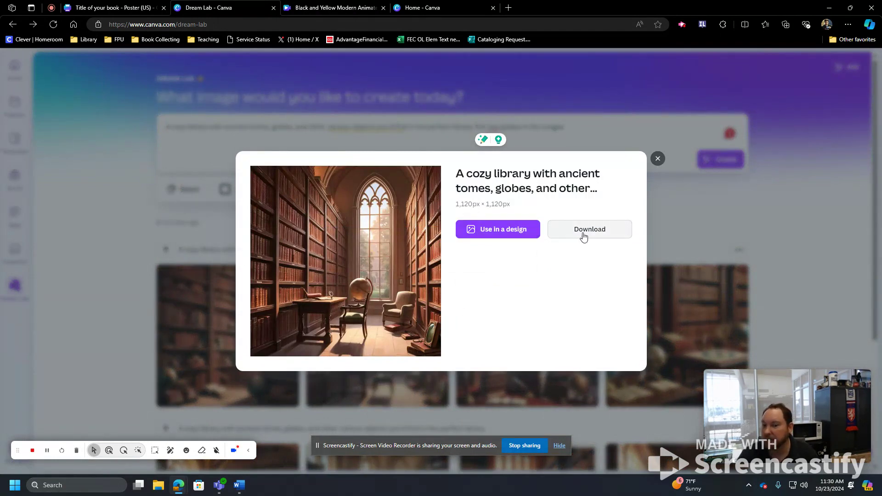
click(525, 232)
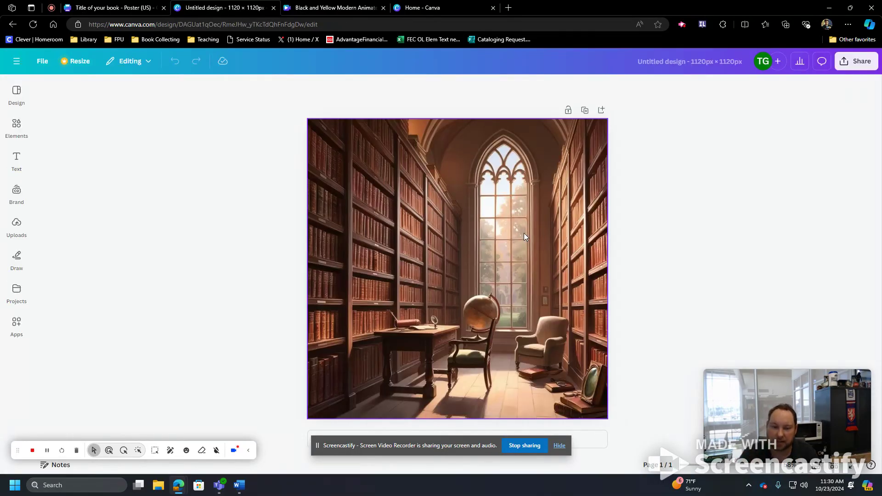
Add a heading reading "Farber Library fun zone" to the library image
click(201, 174)
click(27, 163)
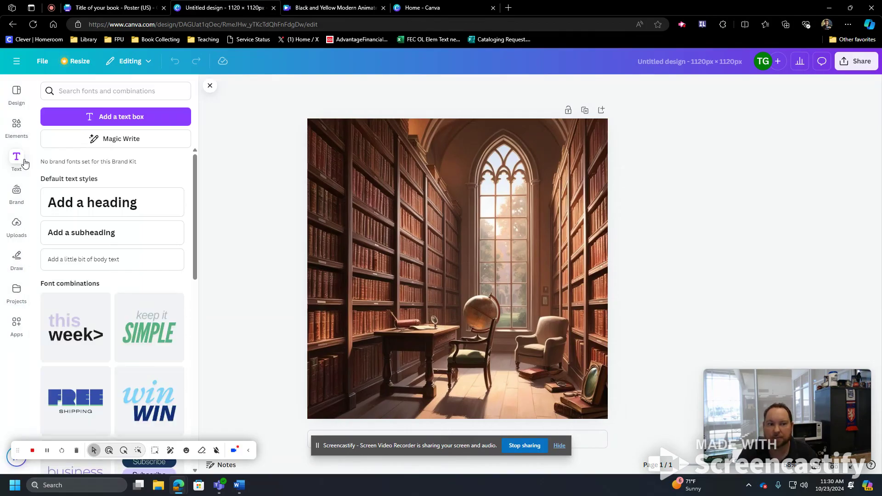
click(102, 198)
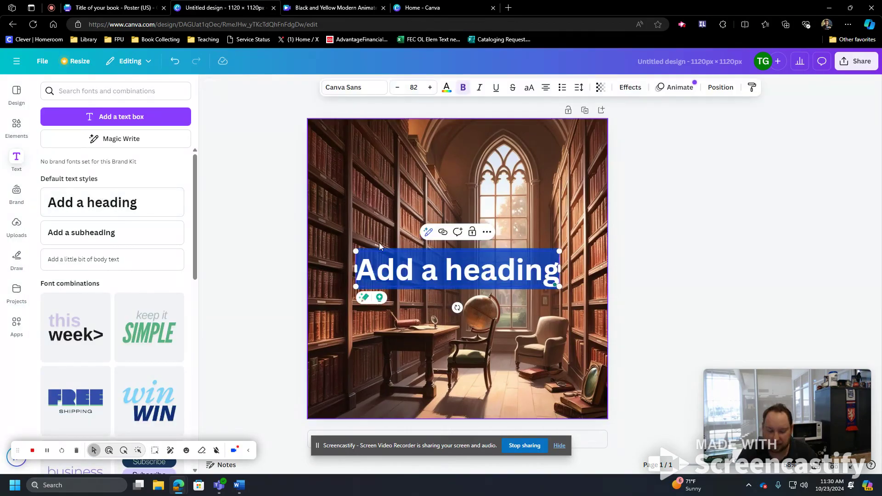
text(Farber)
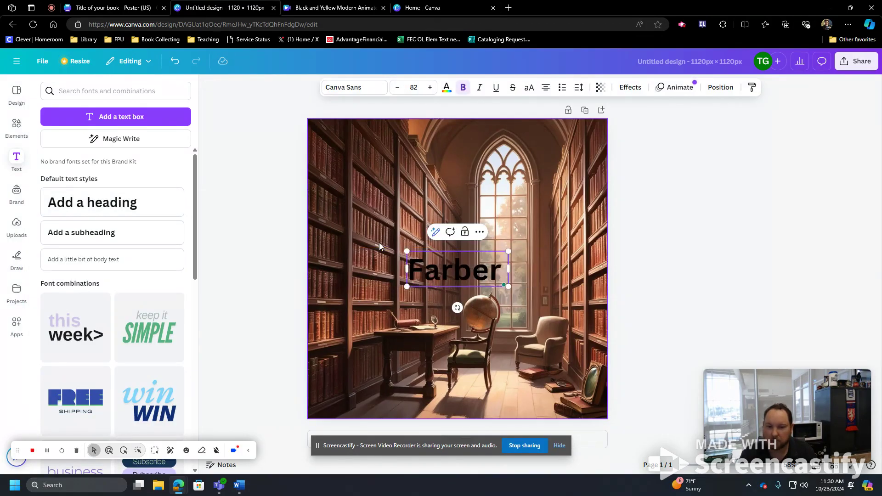
text( Library f)
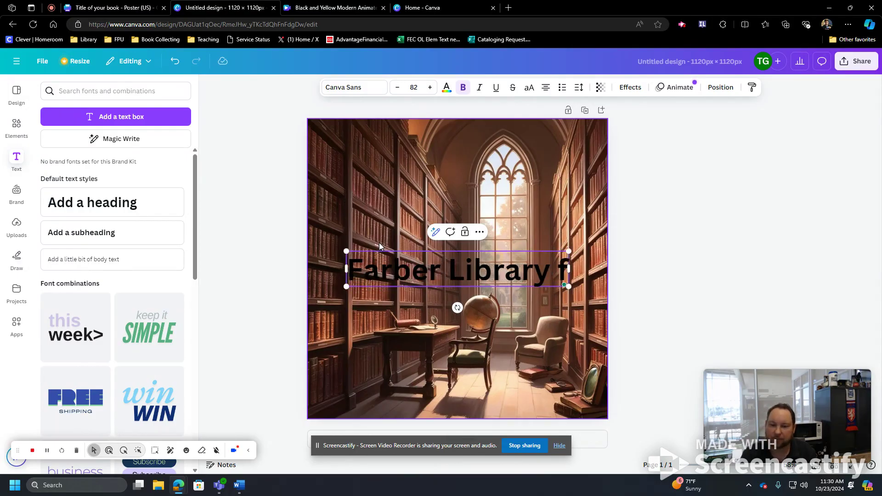
text(un zone)
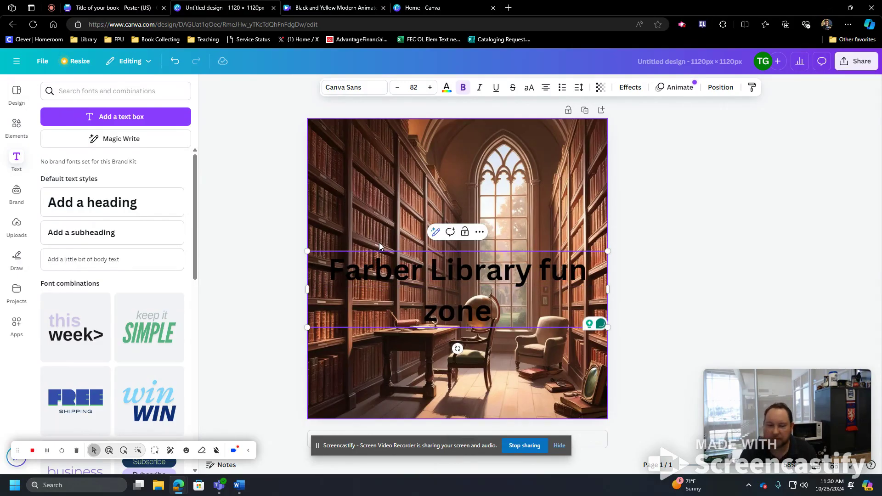
Move the "Farber Library fun zone" heading to the upper part of the library image
drag(421, 269, 419, 235)
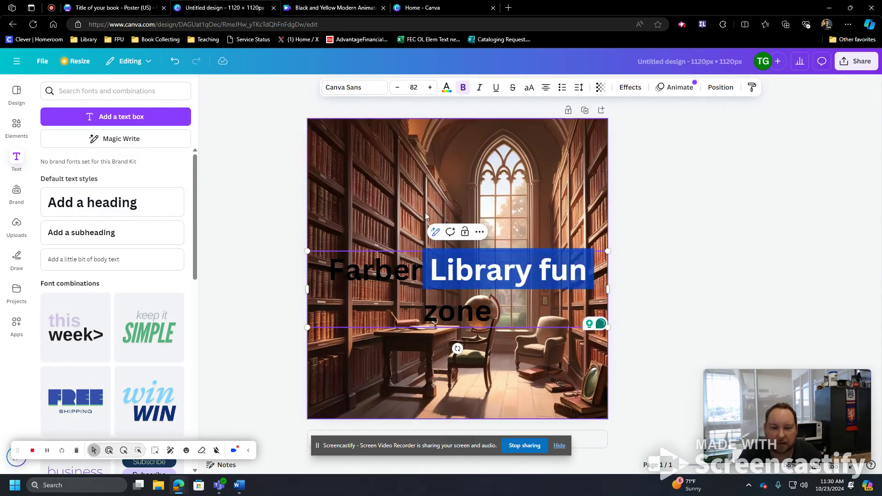
click(419, 297)
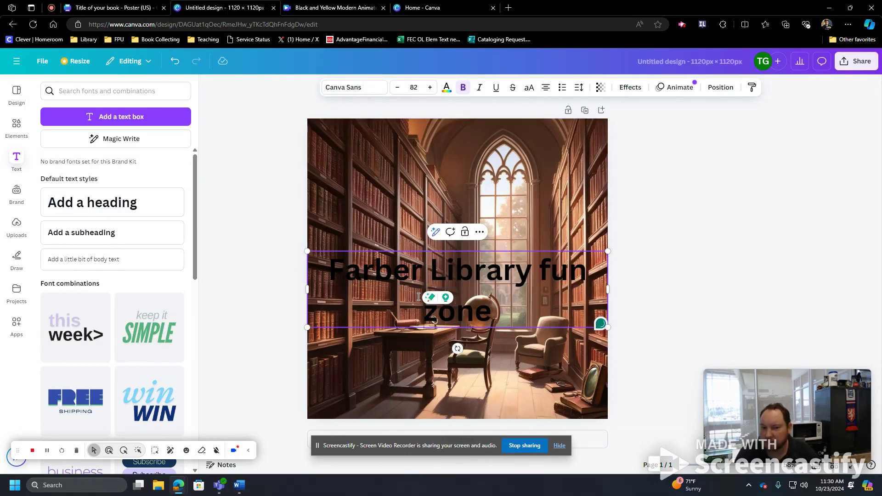
drag(523, 290, 520, 278)
click(502, 268)
click(491, 251)
drag(491, 251, 495, 342)
click(495, 354)
drag(496, 308, 521, 197)
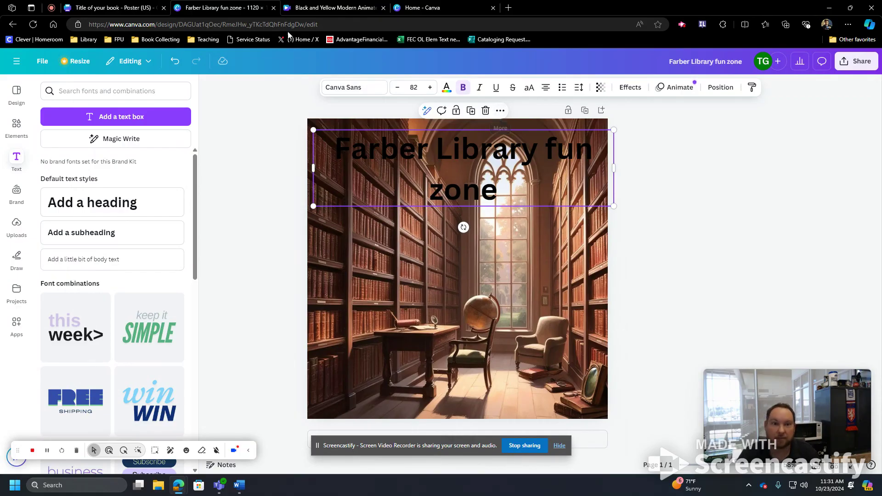
Open the black and yellow podcast intro video, preview its second scene and inspect the "Farber Library Podcast" title
click(317, 12)
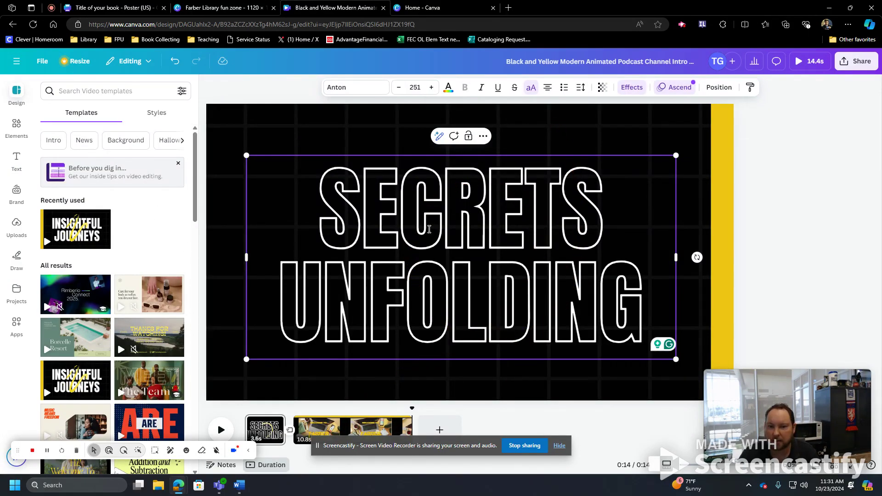
click(386, 425)
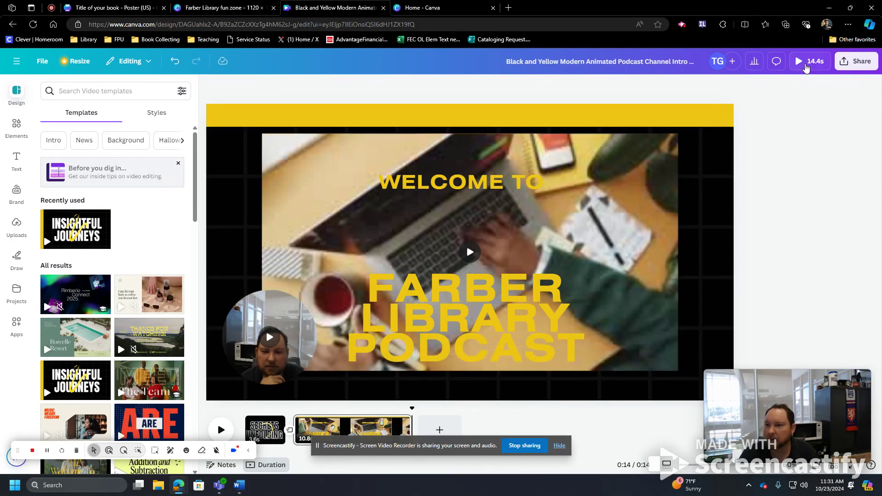
click(807, 62)
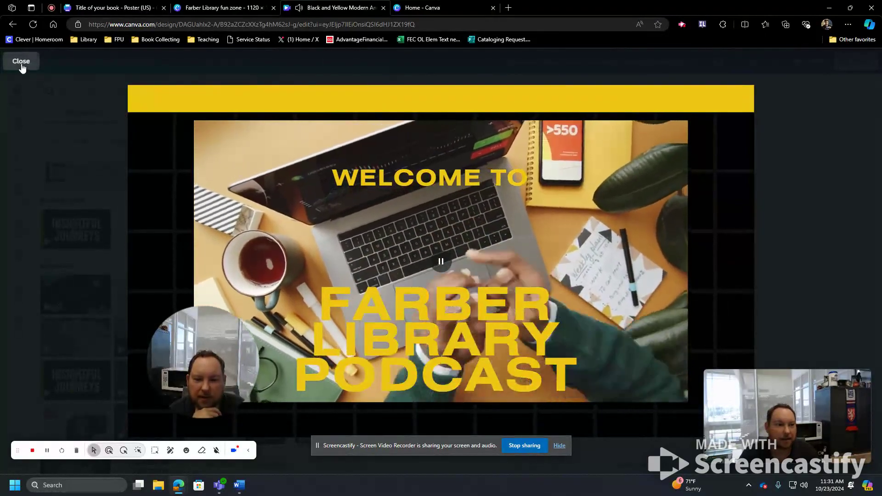
click(21, 63)
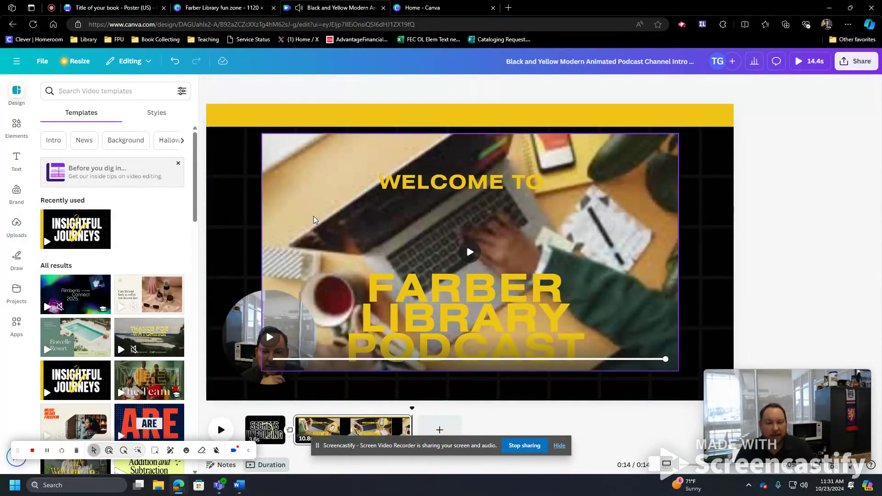
click(451, 297)
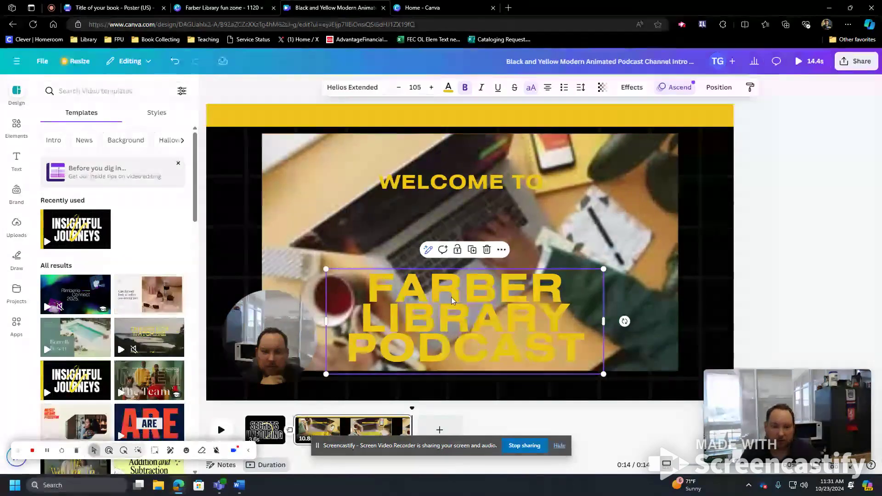